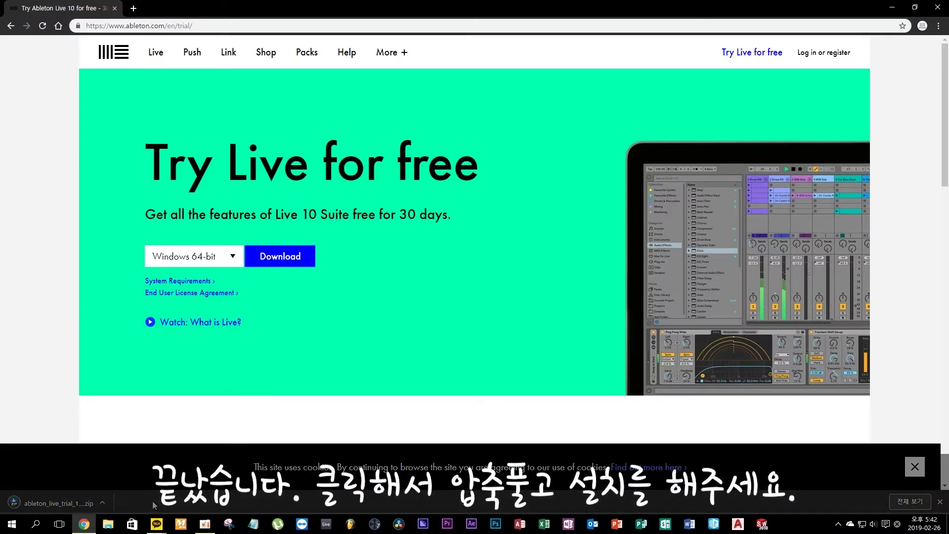
Extract the downloaded ableton_live_trial_10.0.6_64.zip archive to the desktop, and close the archive manager and browser.
click(52, 500)
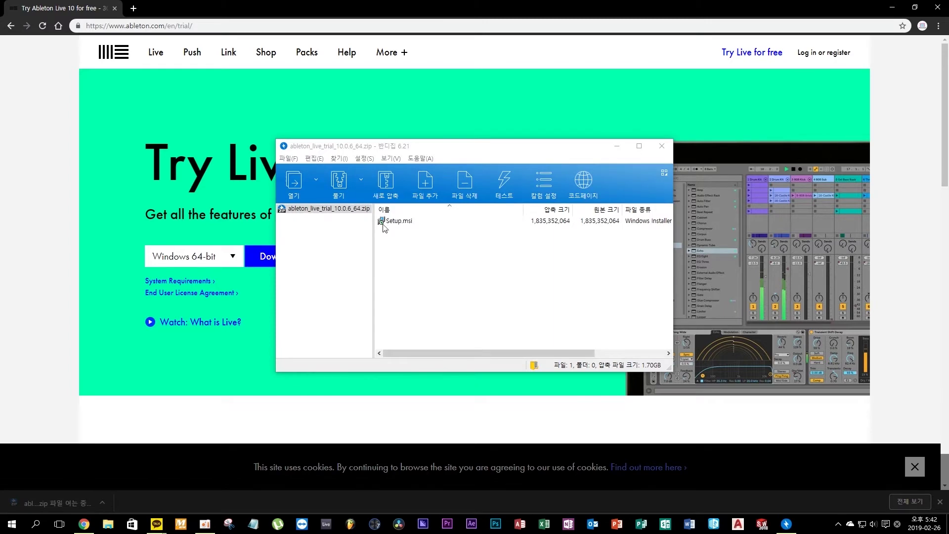
click(338, 183)
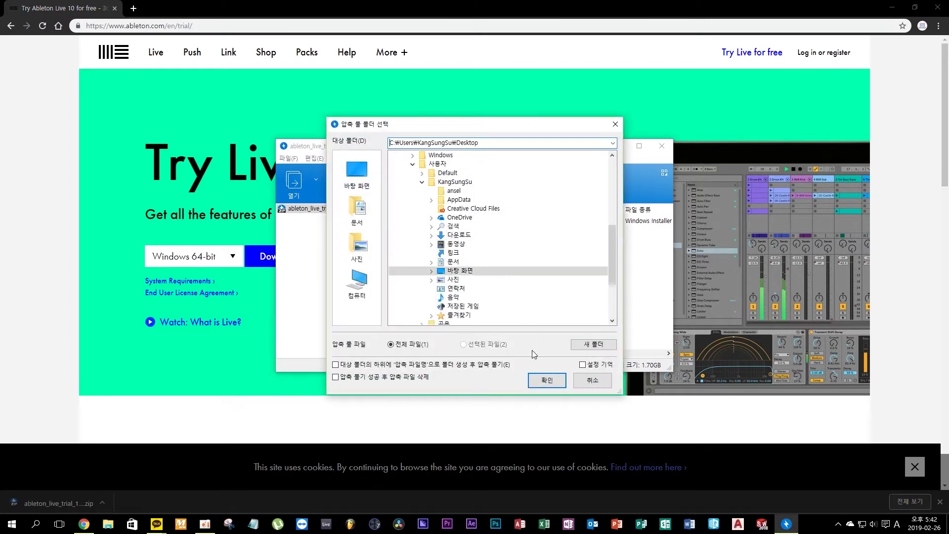
click(546, 380)
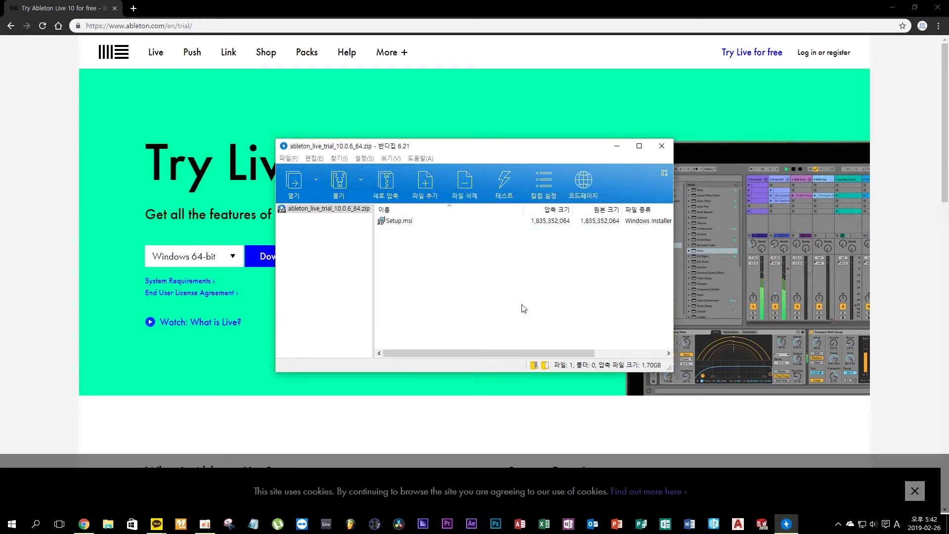
click(661, 146)
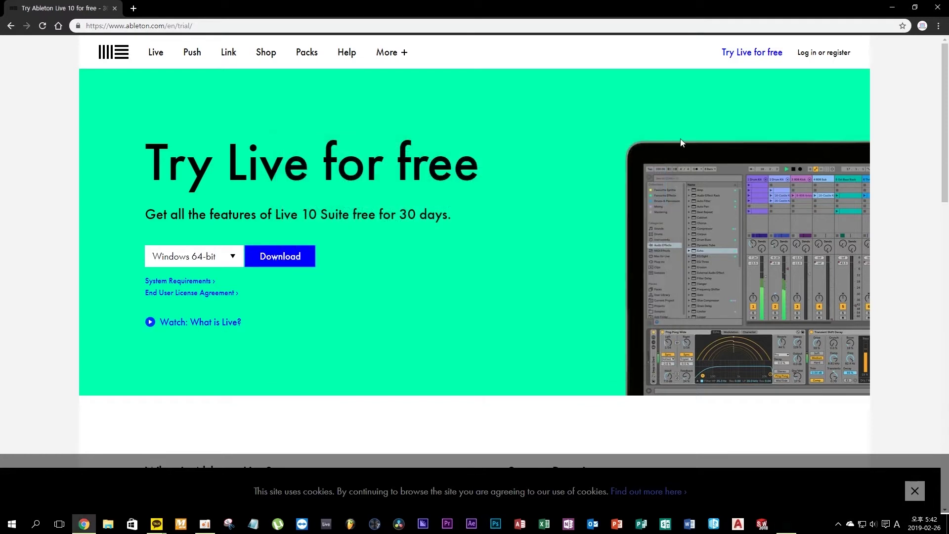
click(939, 7)
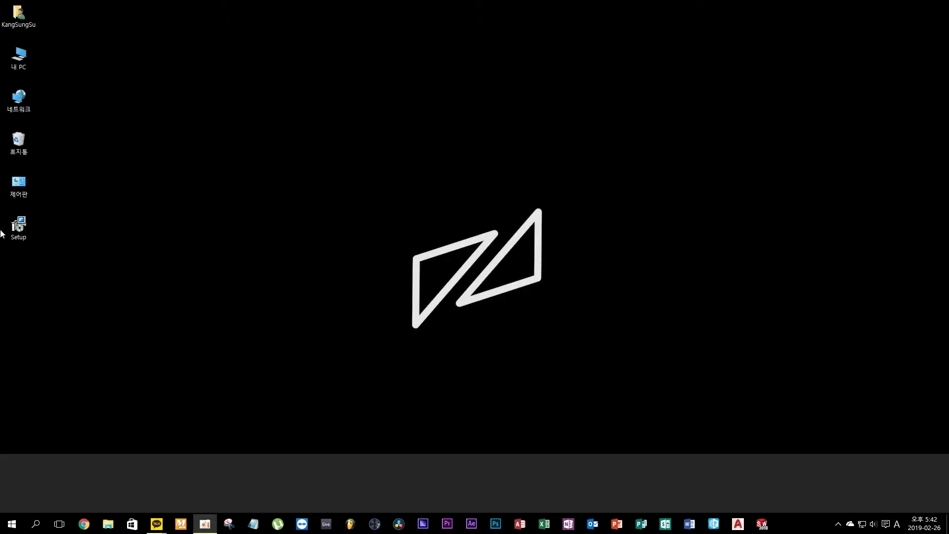
Run the extracted Setup, accept the licence agreement, and keep the destination folder to reach the ready-to-install page.
double_click(21, 237)
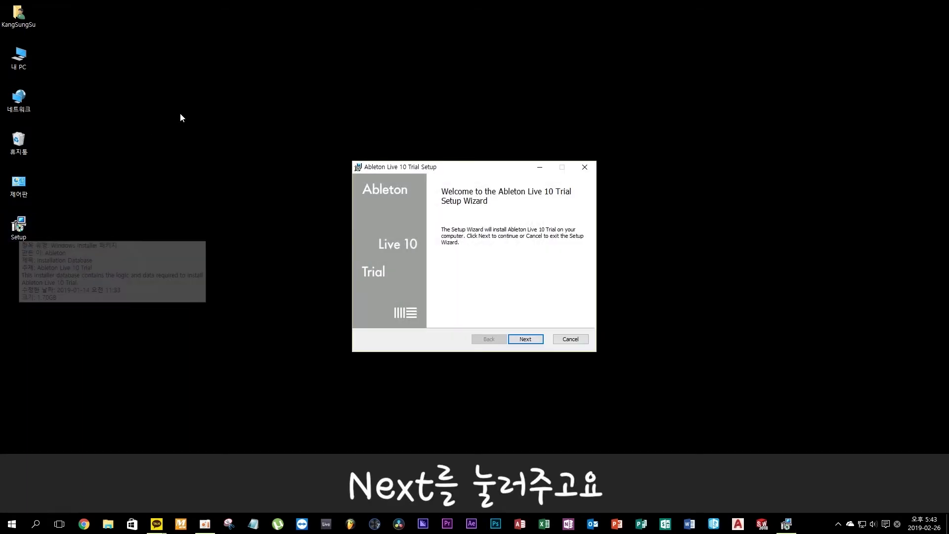
click(539, 340)
click(396, 318)
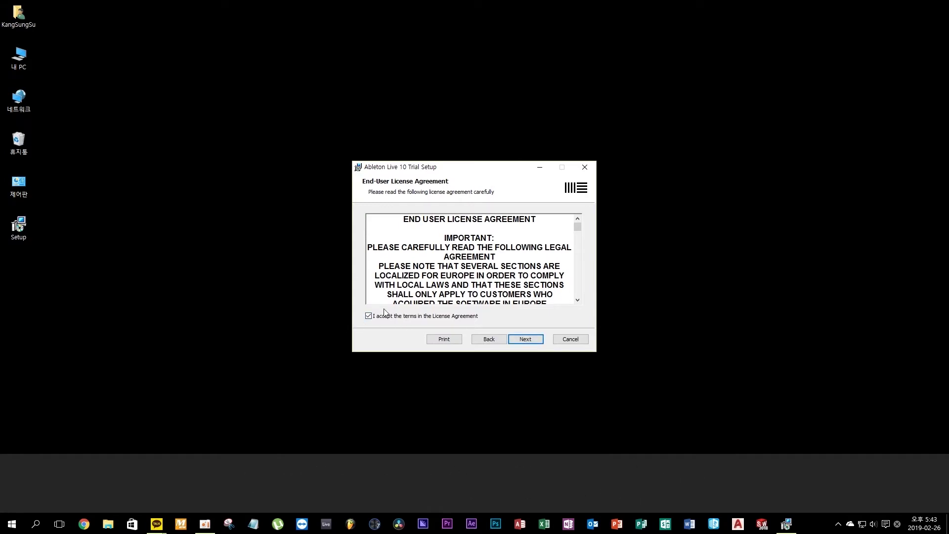
click(529, 341)
drag(474, 243, 366, 244)
click(485, 245)
click(524, 343)
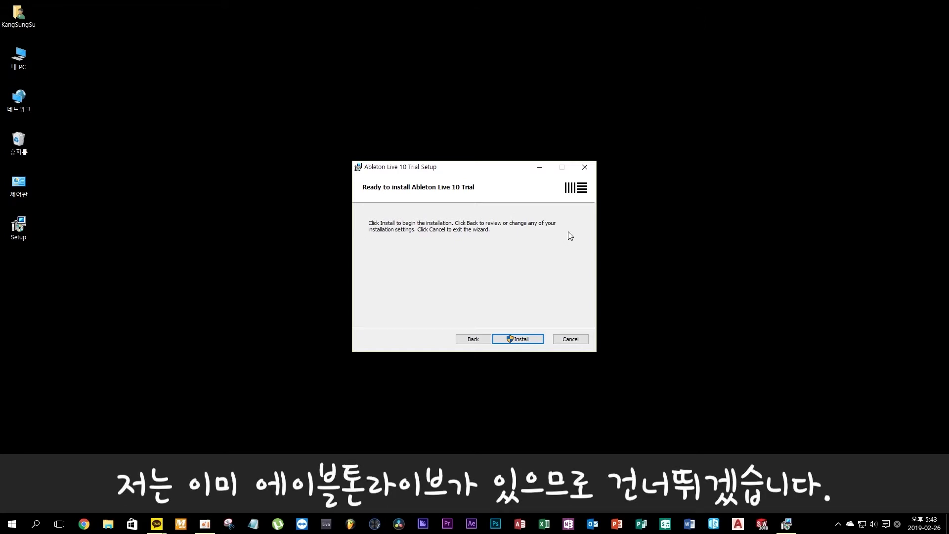
Cancel the Ableton Live 10 Trial installation and exit the setup wizard.
click(570, 339)
click(455, 277)
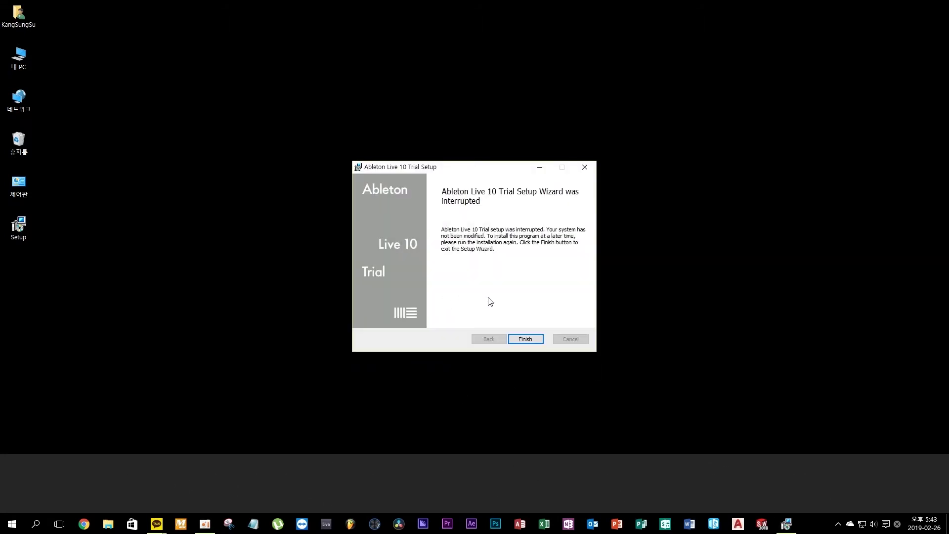
click(535, 339)
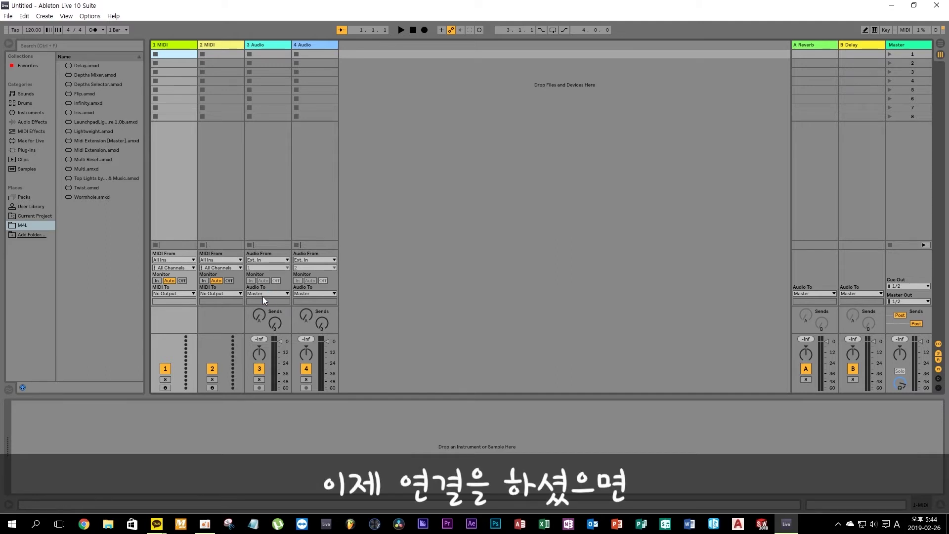
In Ableton Live's audio preferences, check the available audio output devices and which one is selected.
click(91, 18)
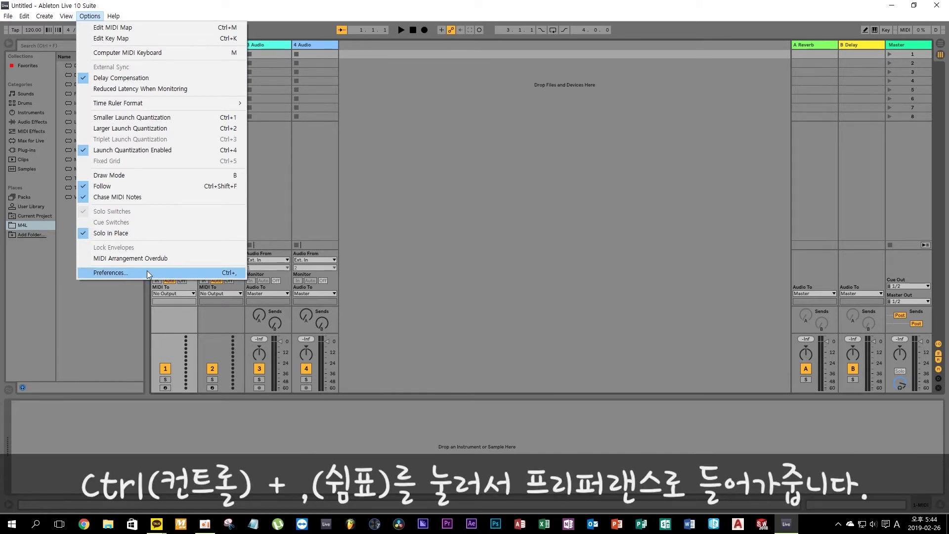
click(230, 273)
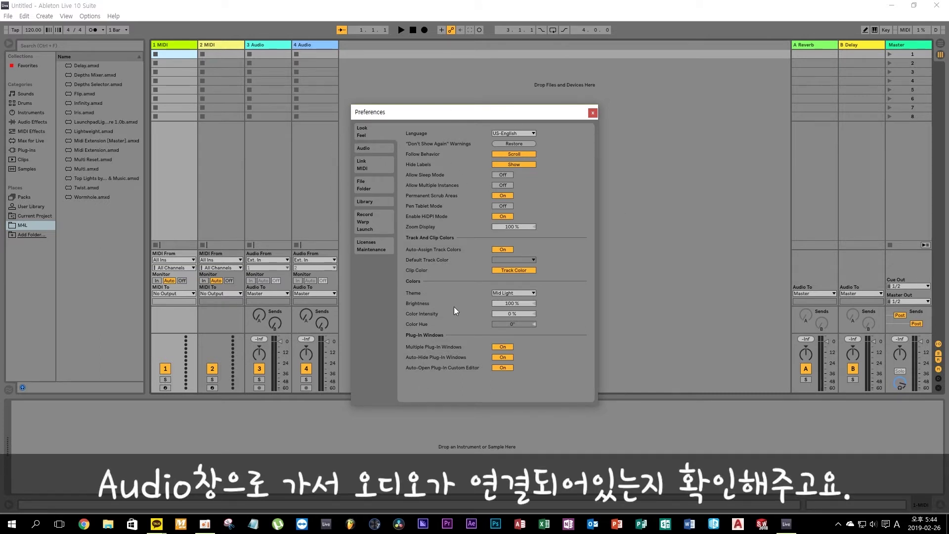
click(366, 148)
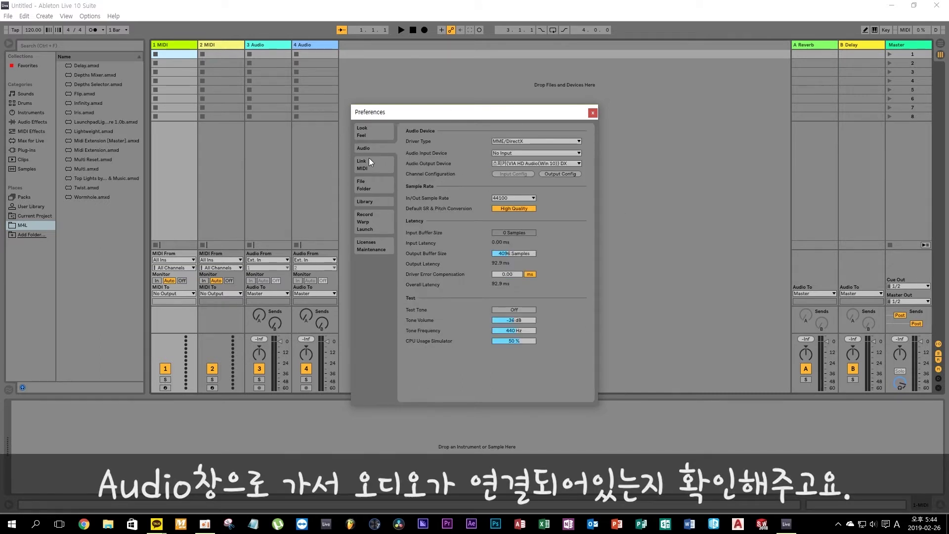
click(525, 164)
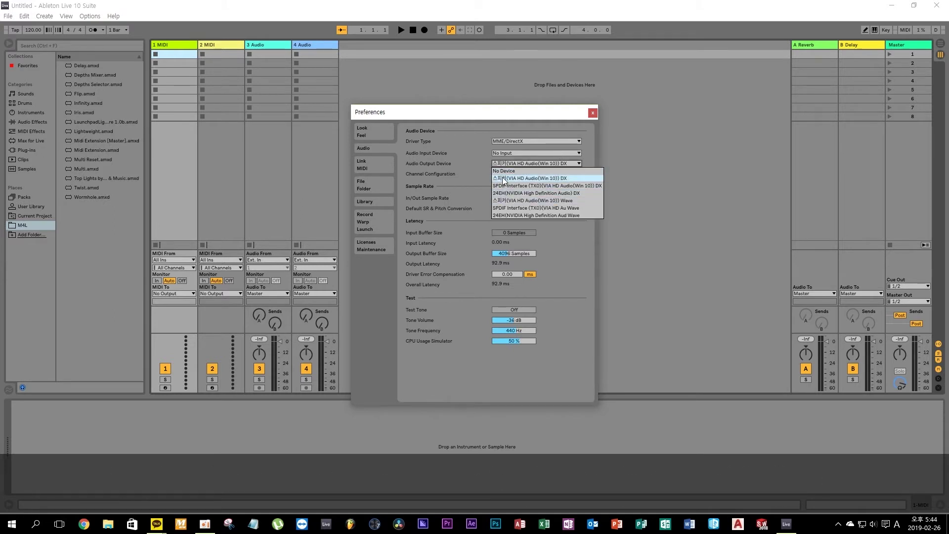
click(463, 177)
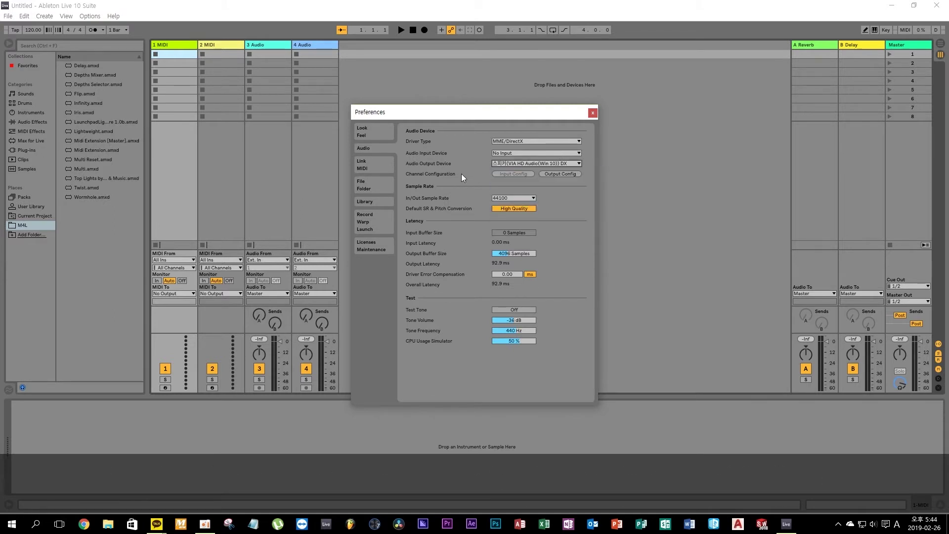
In the Link/MIDI preferences, turn off Track, Sync and Remote for all Launchpad input and output ports.
click(369, 164)
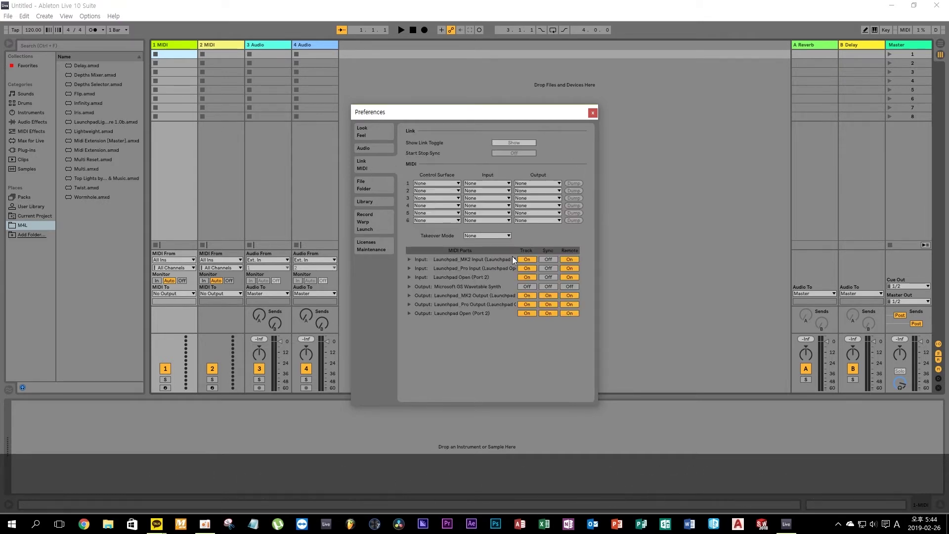
click(574, 260)
click(574, 269)
click(573, 277)
click(572, 296)
click(570, 304)
click(571, 313)
click(552, 313)
click(550, 304)
click(545, 296)
click(527, 295)
click(527, 304)
click(527, 313)
click(592, 113)
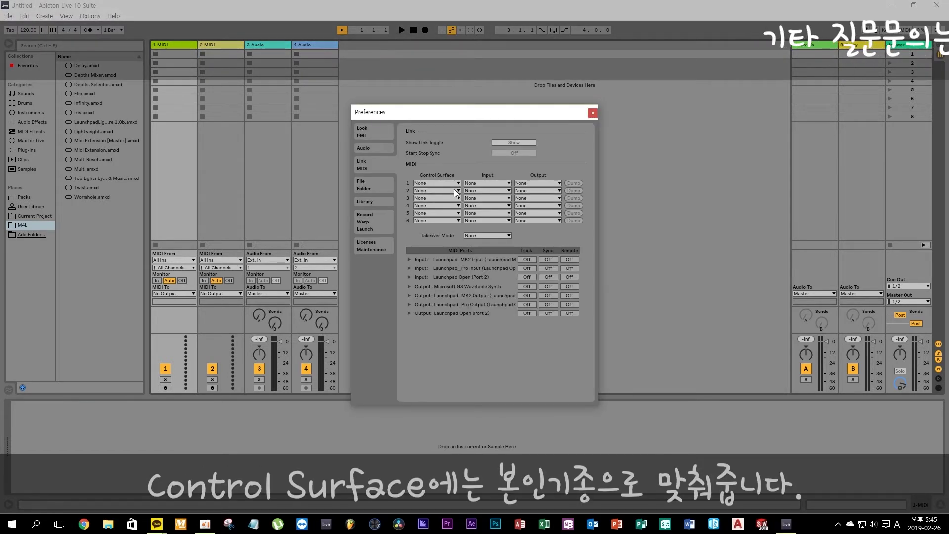
Set control surface 1 to Launchpad Pro, with Launchpad Open as both its input and output.
click(443, 183)
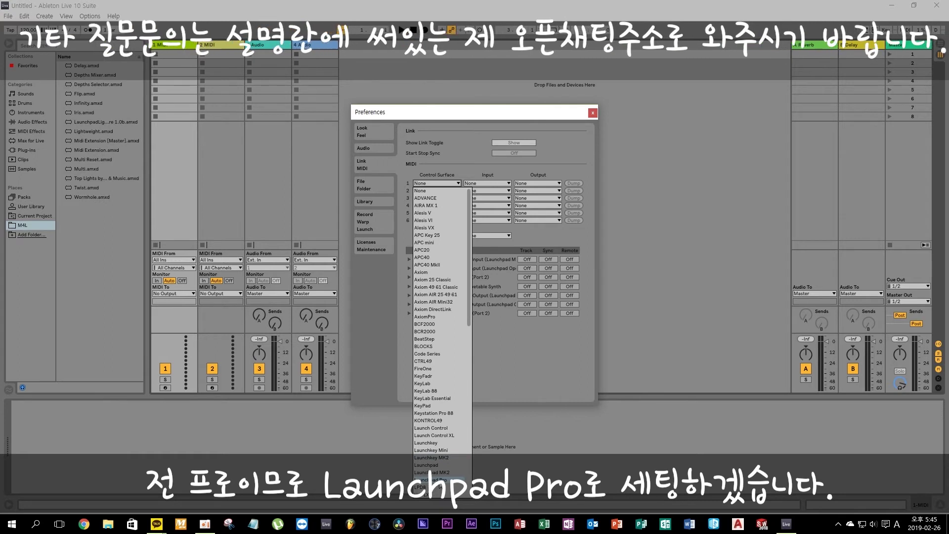
click(420, 479)
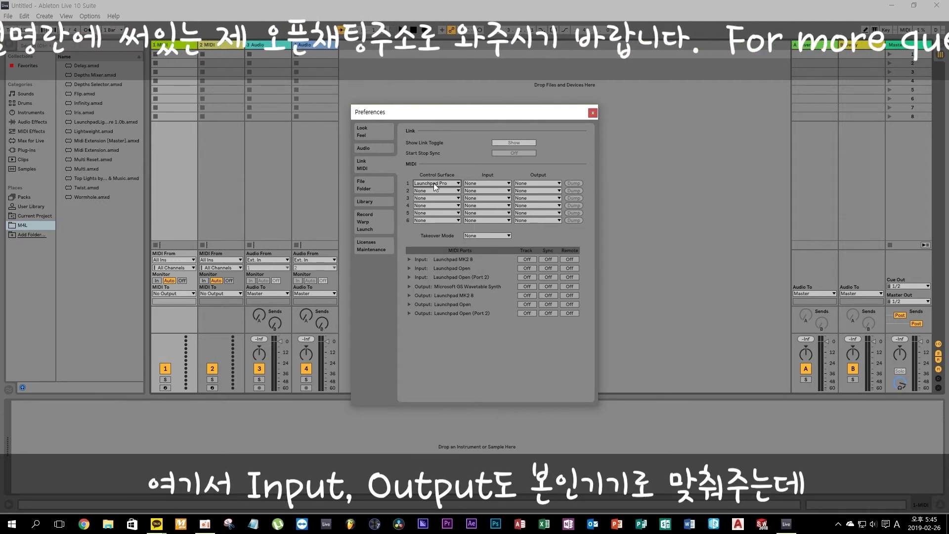
click(482, 183)
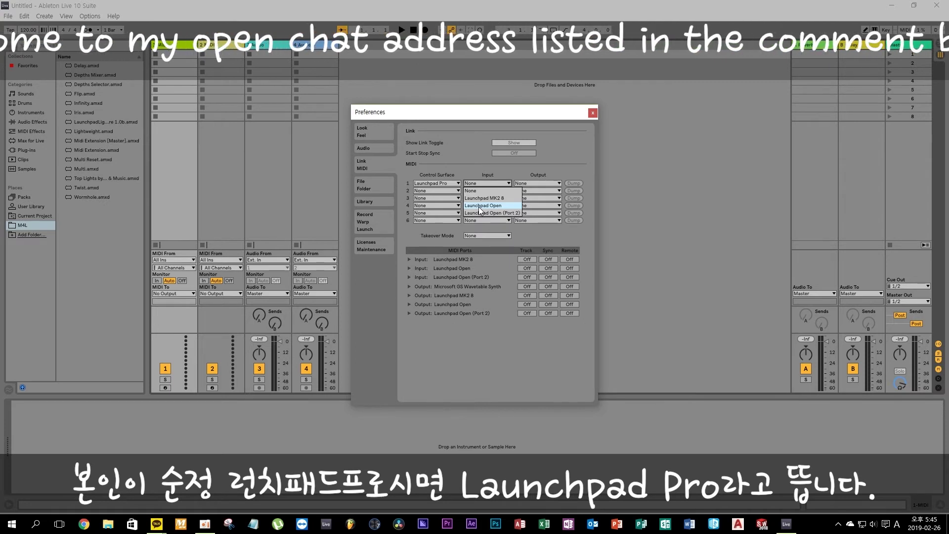
click(482, 205)
click(526, 183)
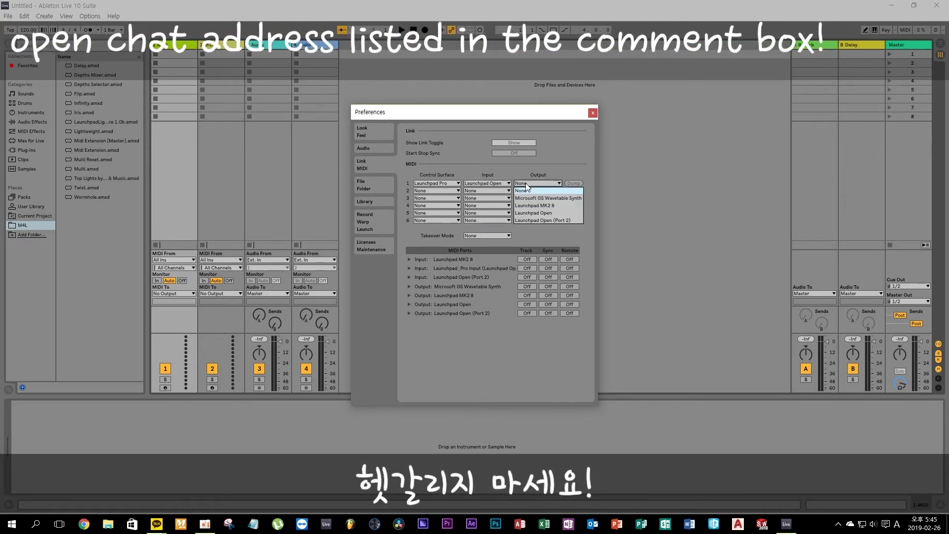
click(533, 213)
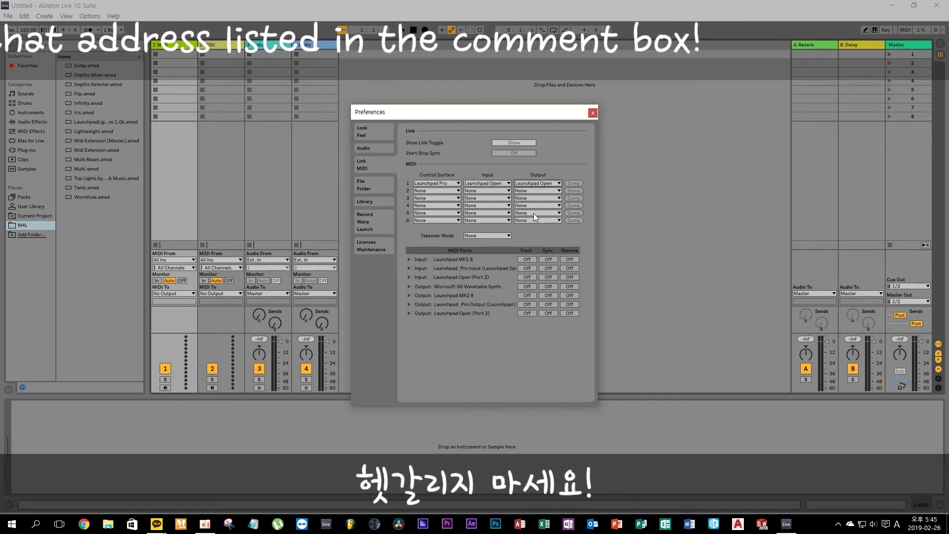
Enable Track and Remote on the Launchpad Pro and Port 2 inputs and Track, Sync and Remote on their outputs, and close the preferences.
click(526, 268)
click(570, 268)
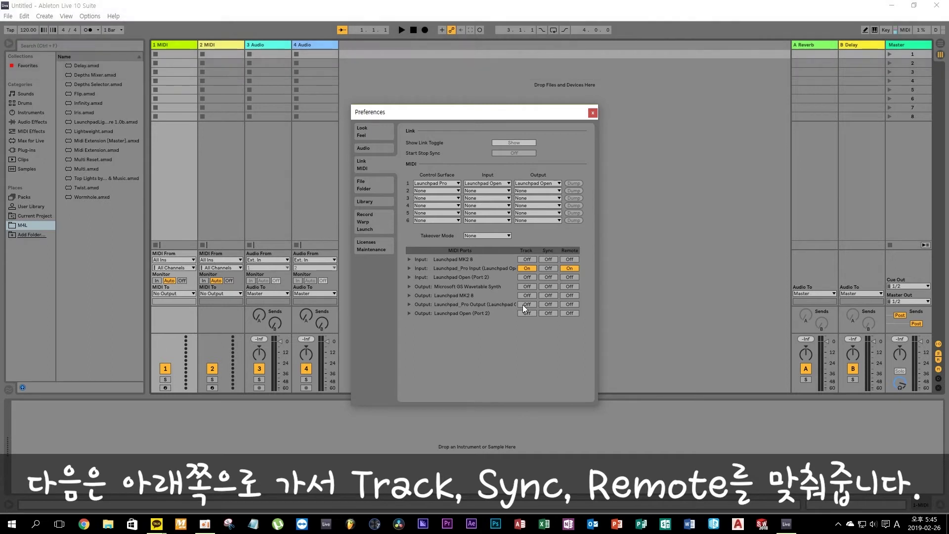
click(548, 304)
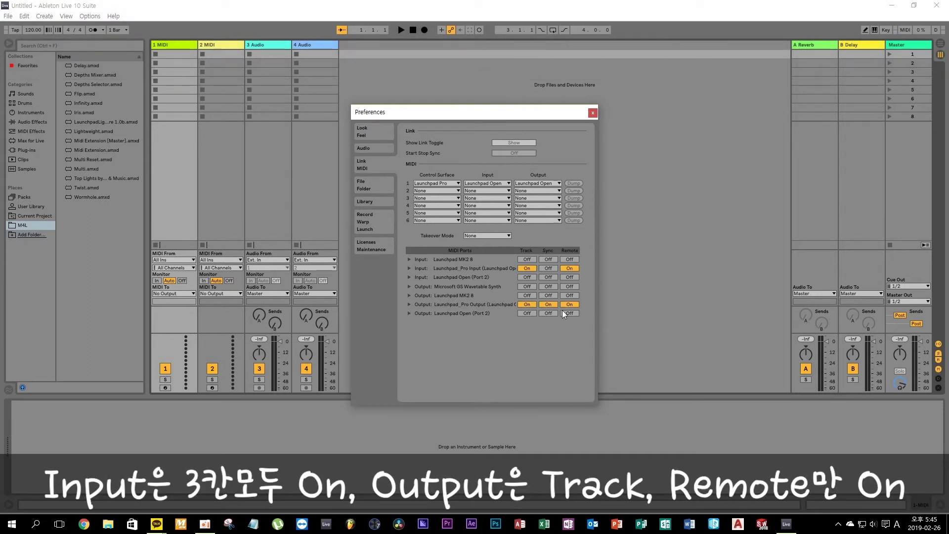
click(570, 314)
click(528, 277)
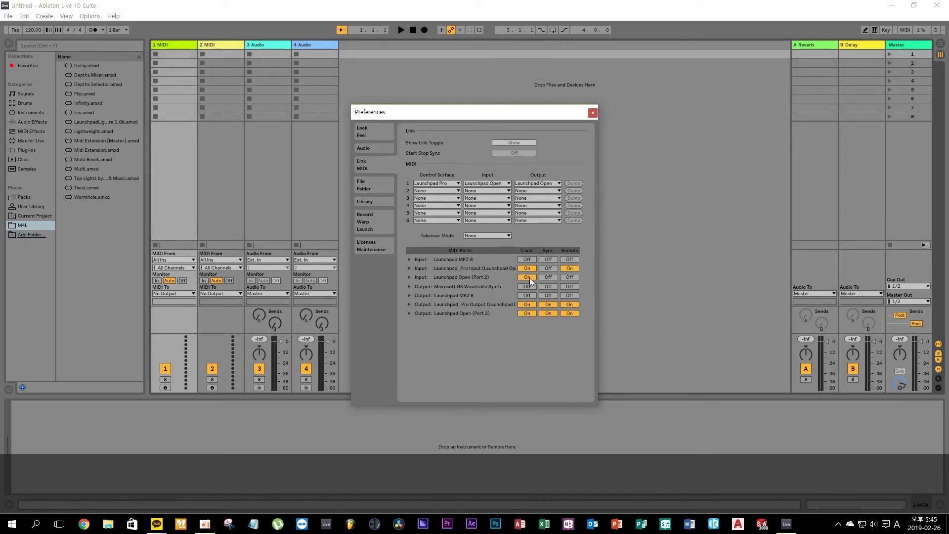
click(571, 277)
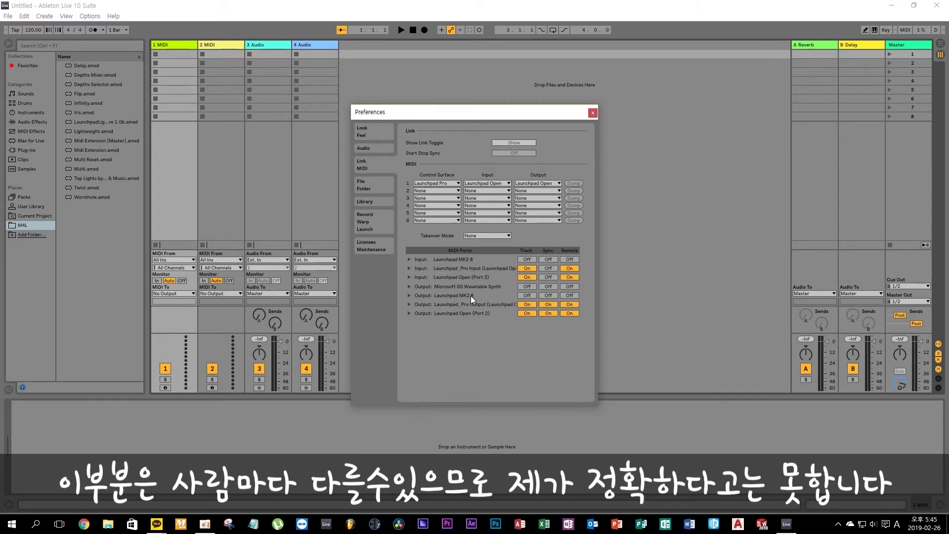
click(592, 113)
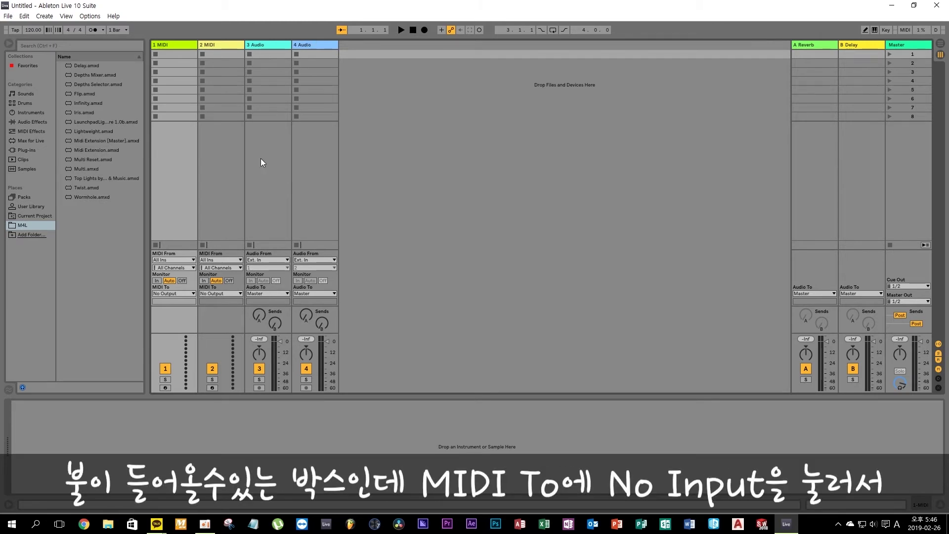
Set the 1 MIDI track's monitoring to In and route its MIDI output to Launchpad Pro on Ch. 16.
click(157, 280)
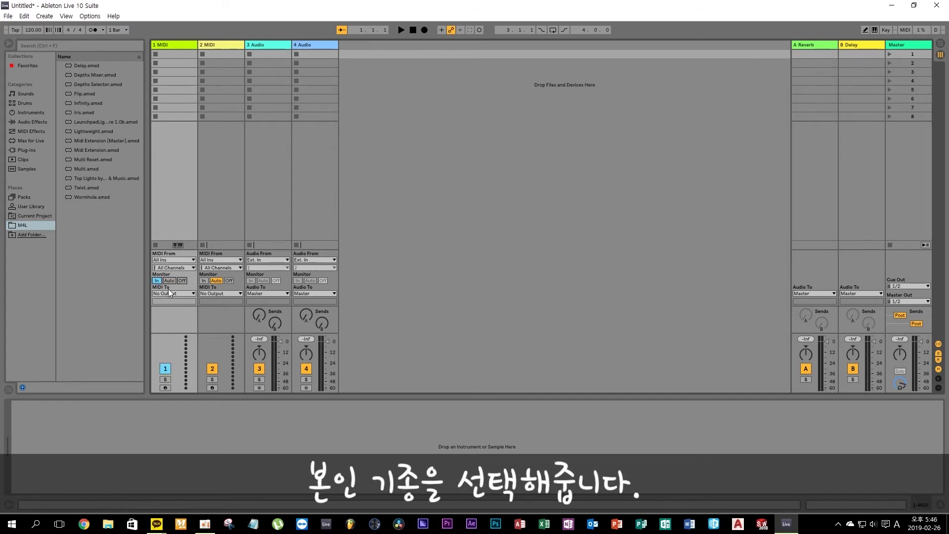
click(165, 294)
click(168, 301)
click(177, 300)
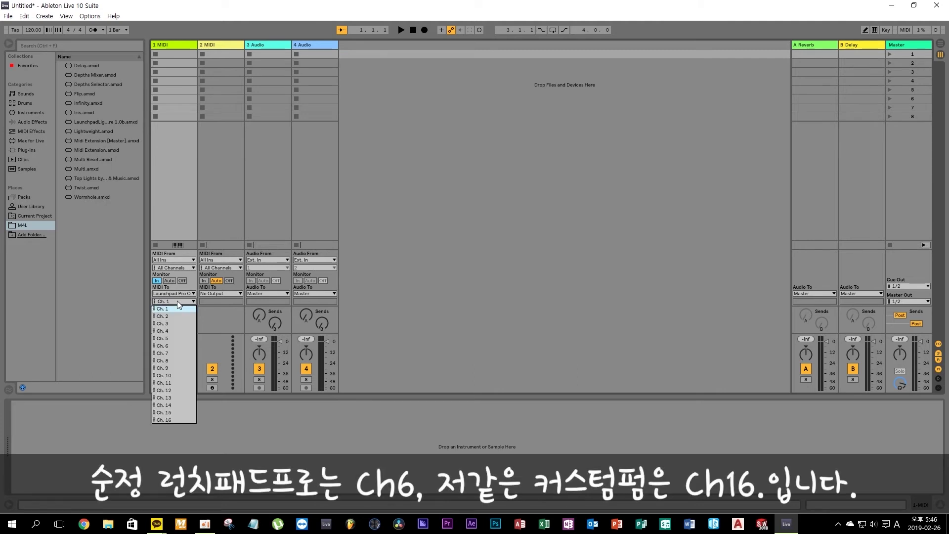
click(172, 346)
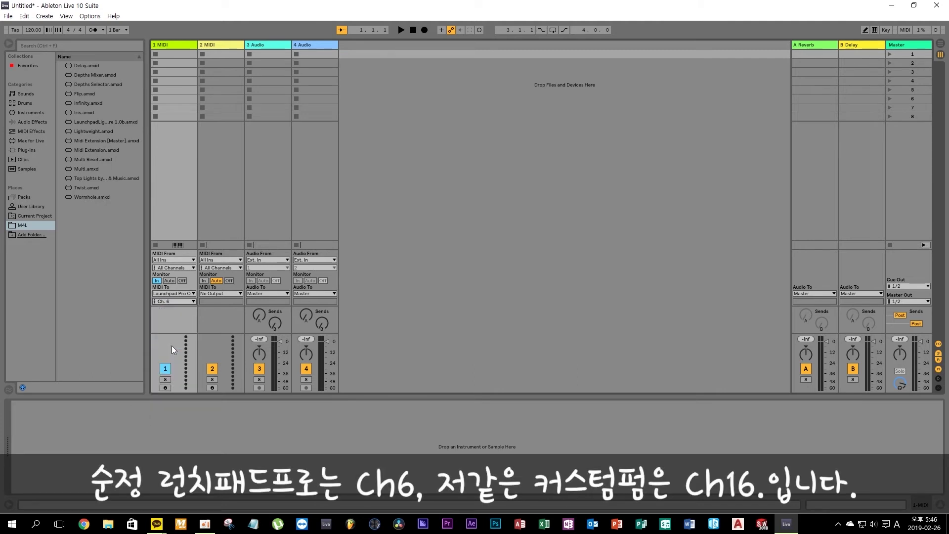
click(168, 301)
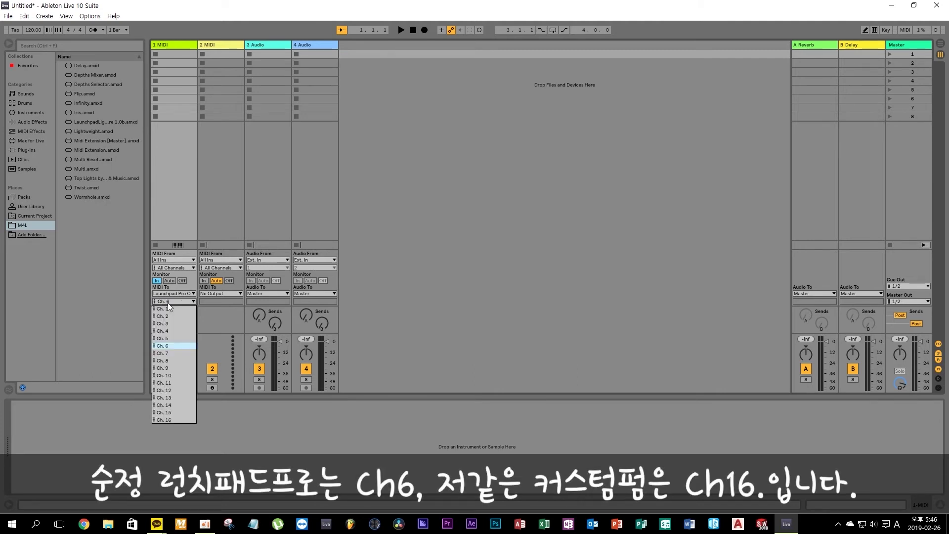
click(170, 419)
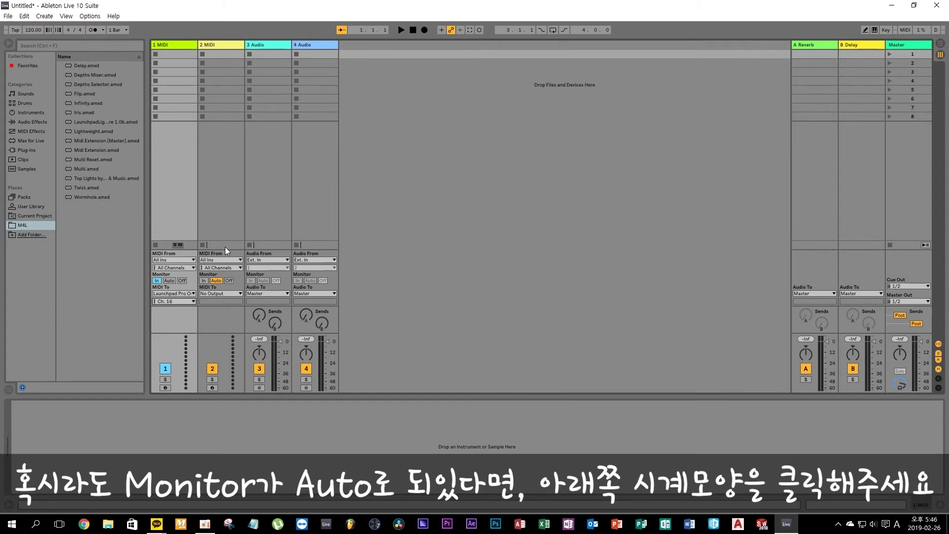
Switch the 1 MIDI track's monitoring to Auto and arm the track for recording.
click(173, 281)
click(165, 388)
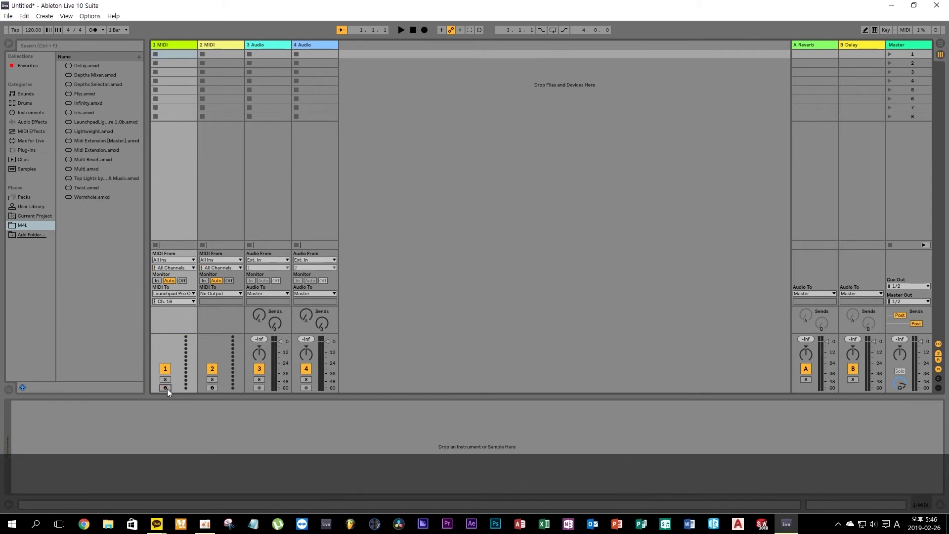
click(166, 388)
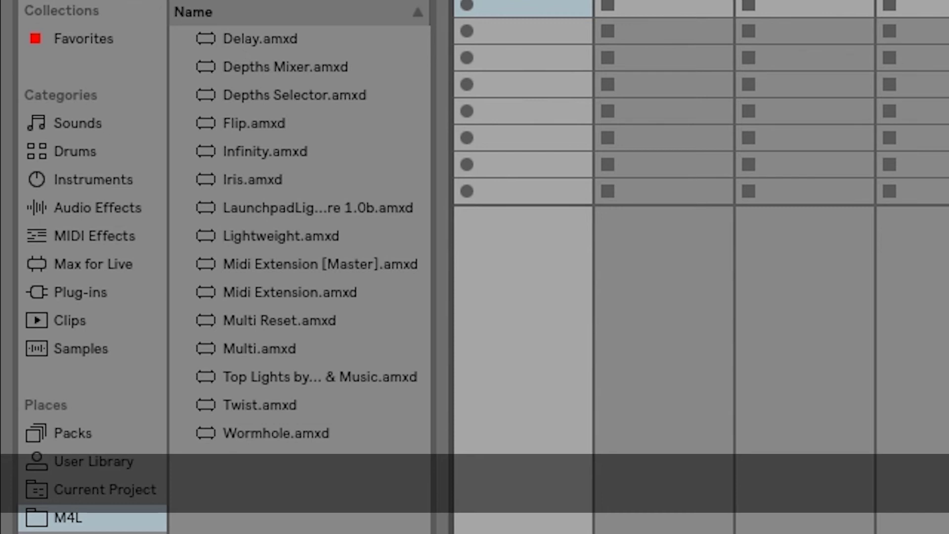
Examine the built-in Sounds and Drums categories, auditioning drum kits such as Coral Kit, Alert Kit and 606 Core Kit.
click(77, 132)
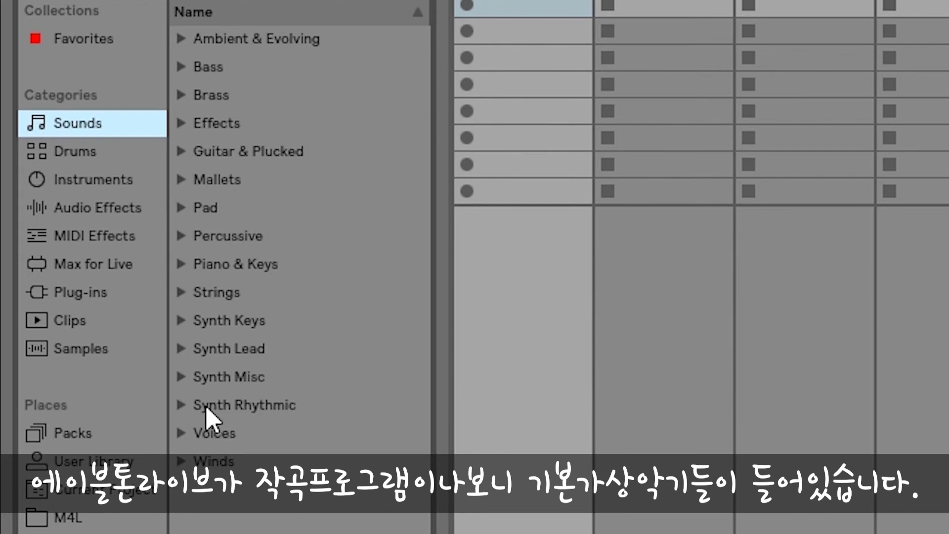
click(81, 152)
click(256, 403)
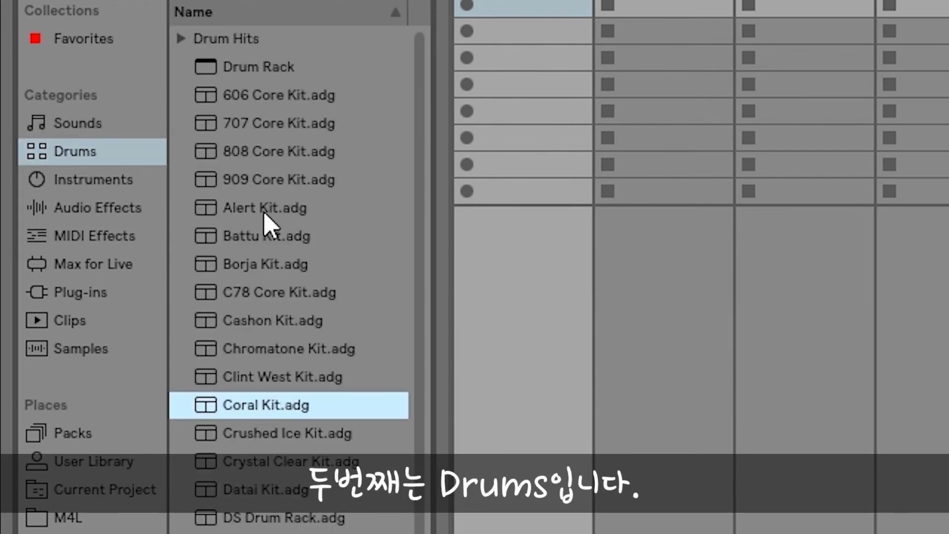
click(271, 208)
click(256, 96)
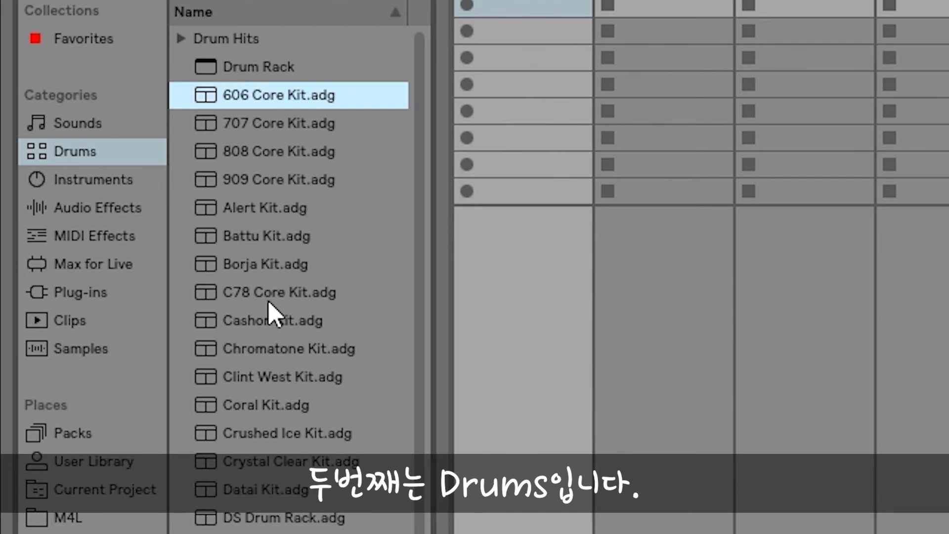
click(271, 489)
Examine the Instruments category, including Drum Rack and Instrument Rack, and look through the Audio Effects devices.
click(83, 181)
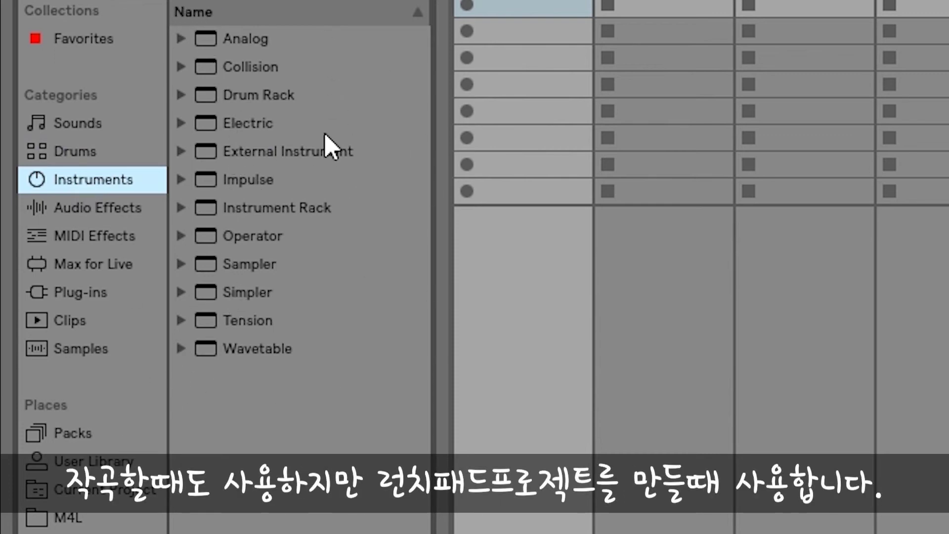
click(239, 99)
click(306, 210)
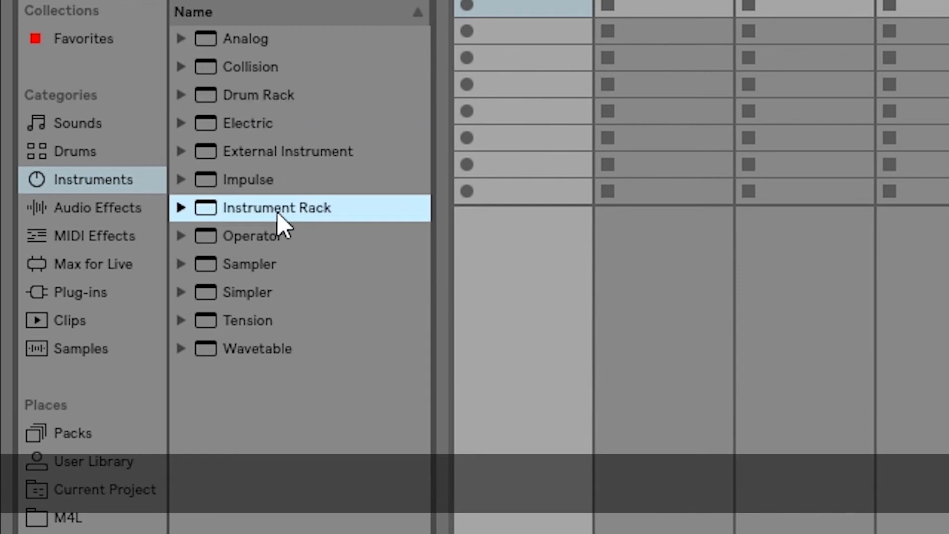
click(115, 210)
scroll(324, 297, down, 5)
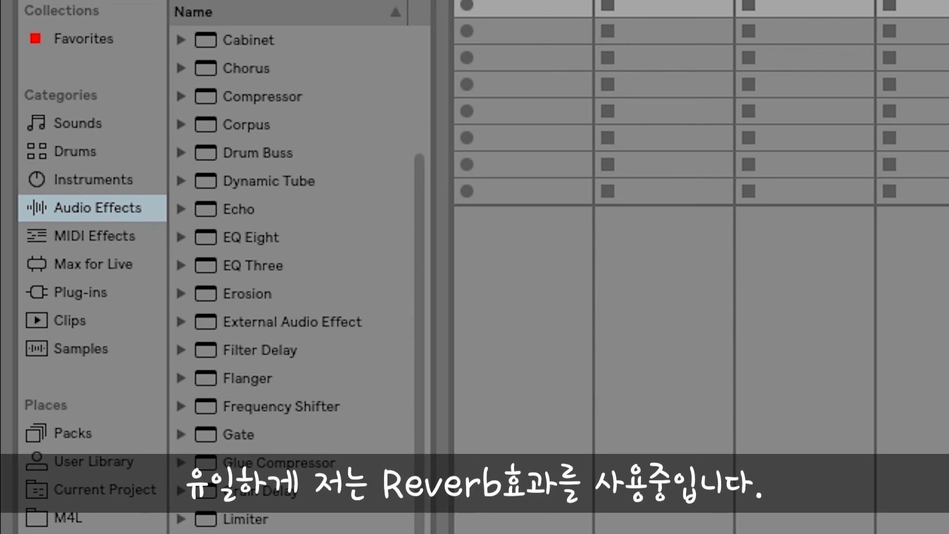
Examine the MIDI Effects category, highlighting devices such as Velocity, MIDI Effect Rack, Scale and Chord.
click(105, 235)
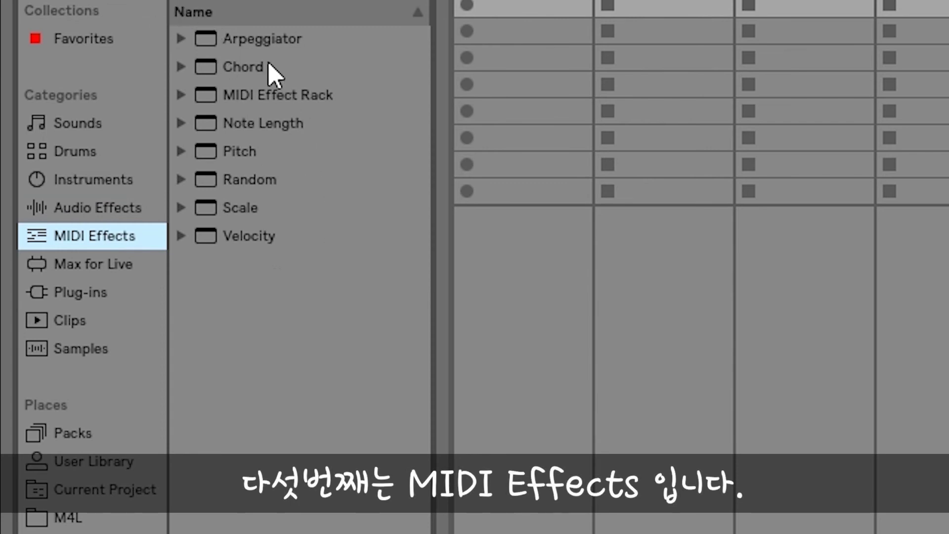
key(Right)
click(236, 236)
click(248, 106)
click(249, 203)
click(234, 73)
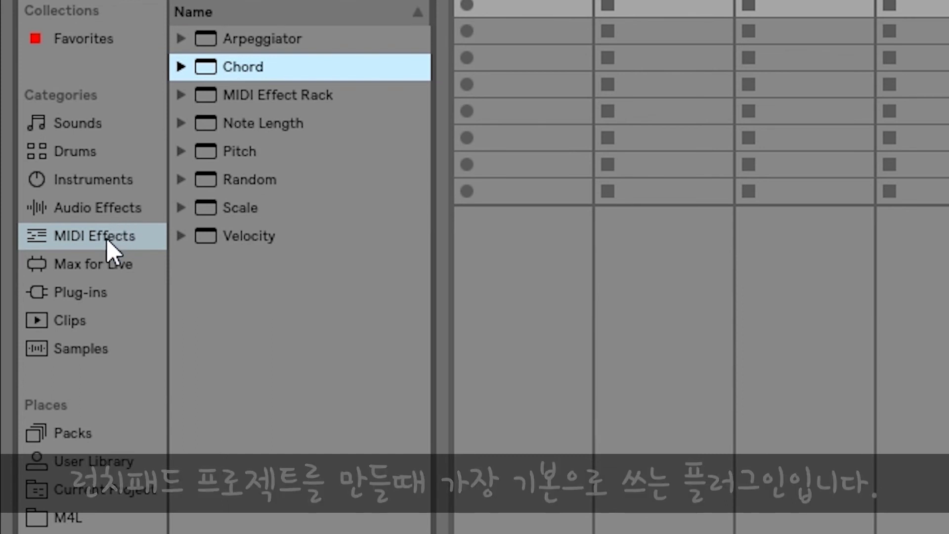
Look through the Max for Live, Plug-ins, Clips and Samples categories and audition the A-HiHat 1 Half Open B.aif sample.
click(100, 265)
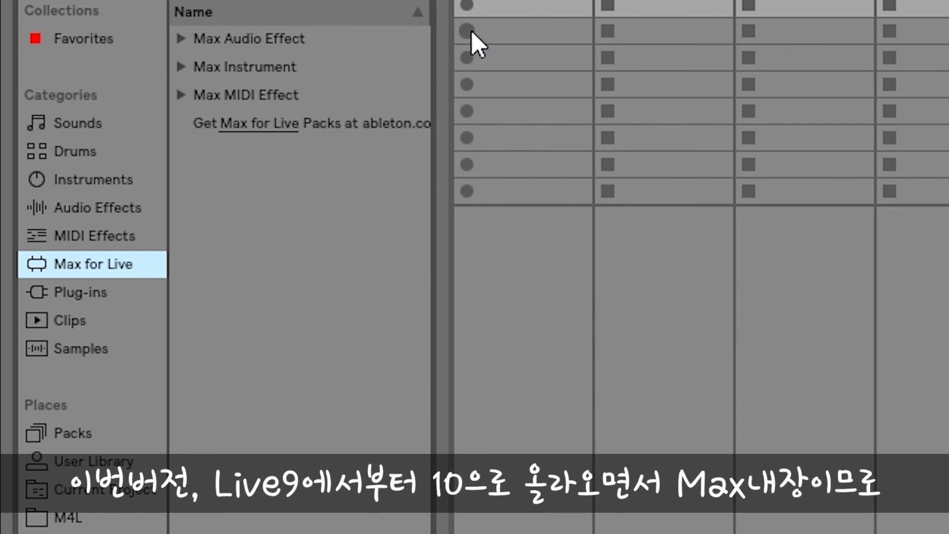
click(93, 294)
click(89, 349)
click(89, 324)
click(94, 348)
click(219, 328)
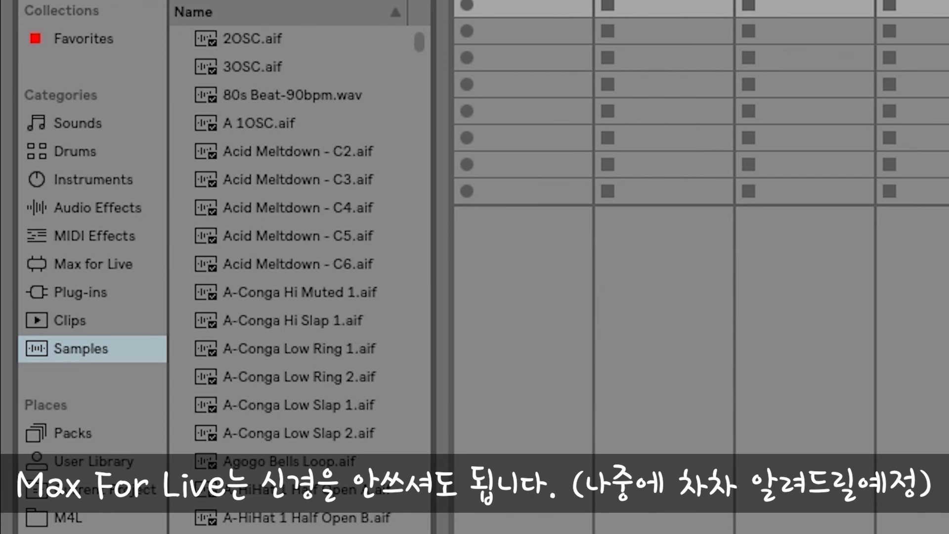
click(293, 517)
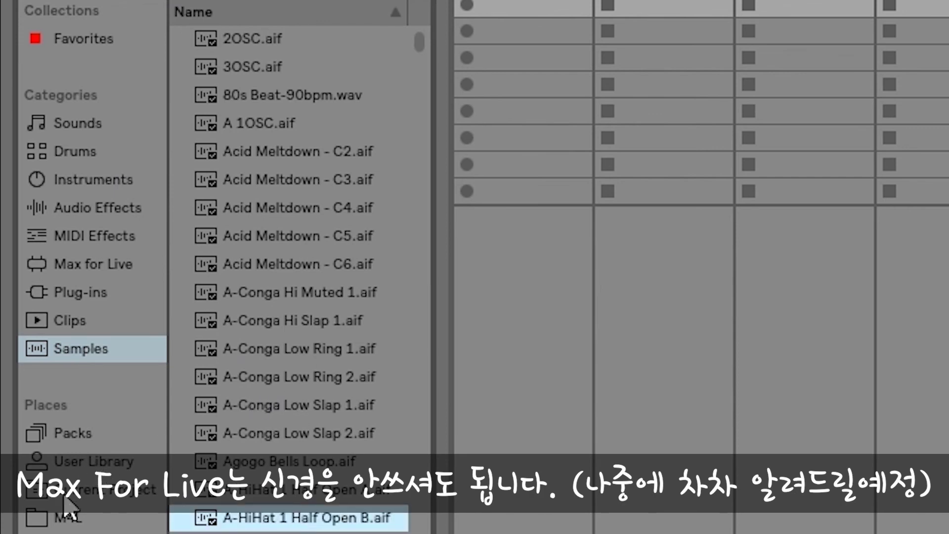
View the contents of the M4L folder, the User Library and the Packs in the browser's Places.
click(69, 514)
click(79, 470)
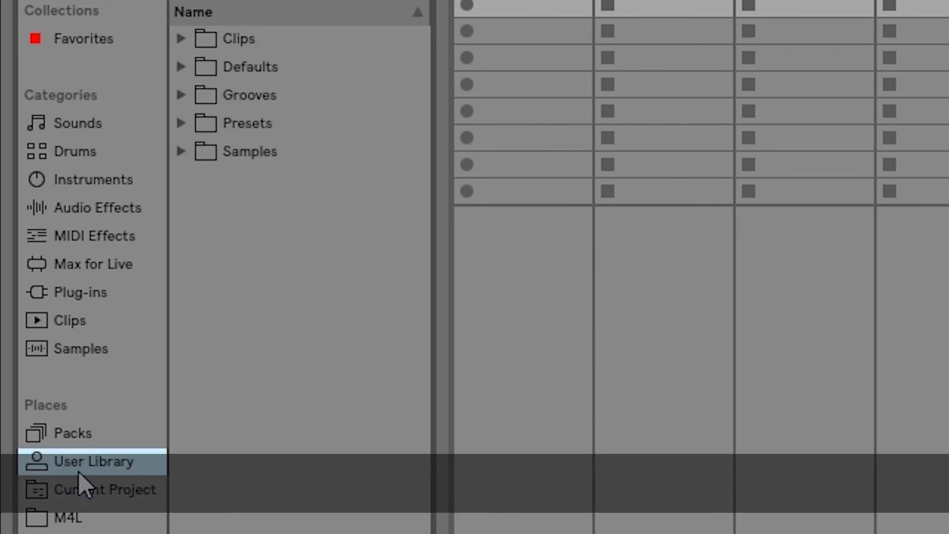
click(101, 430)
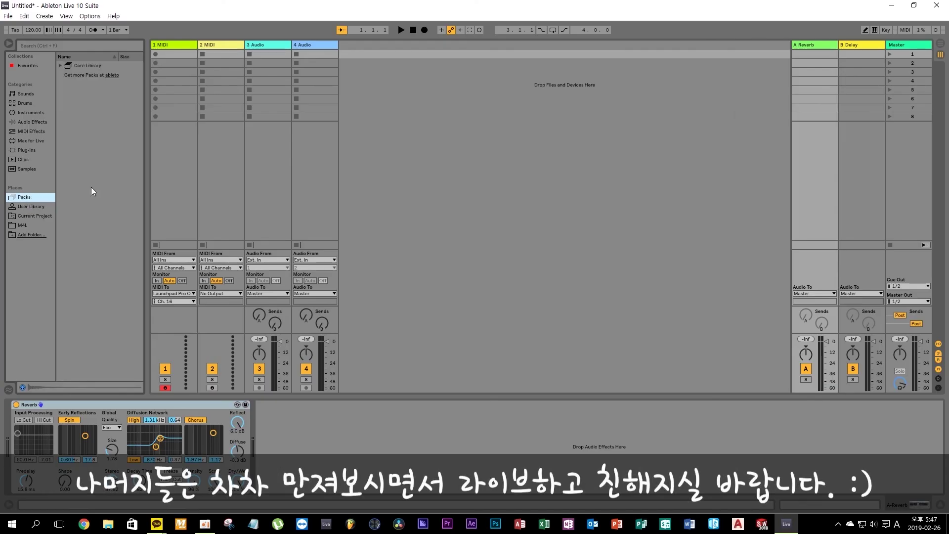